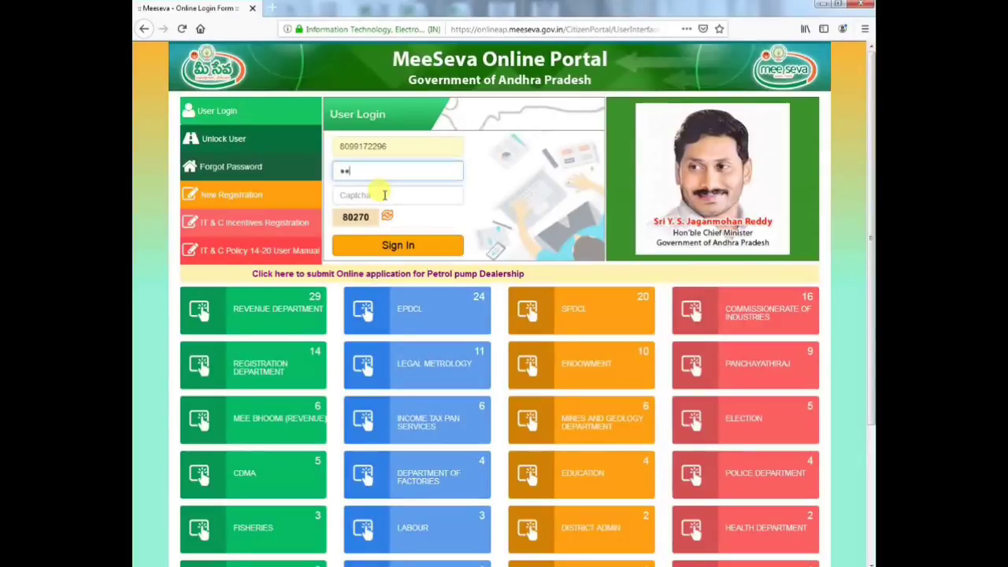
Step: Enter the account password and captcha code, sign in, and decline updating the saved login
{"action": "key", "text": "BackSpace"}
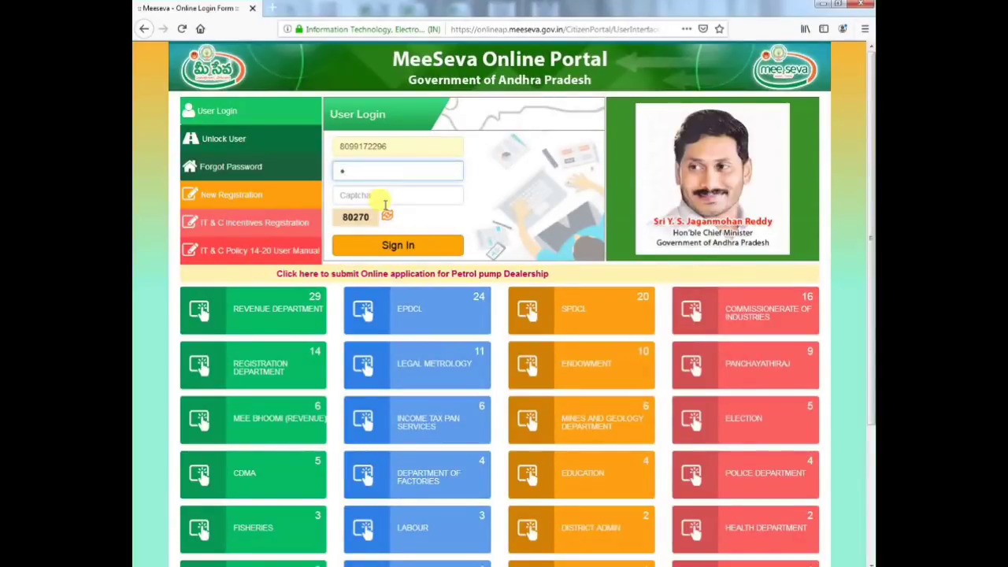
{"action": "type", "text": "***"}
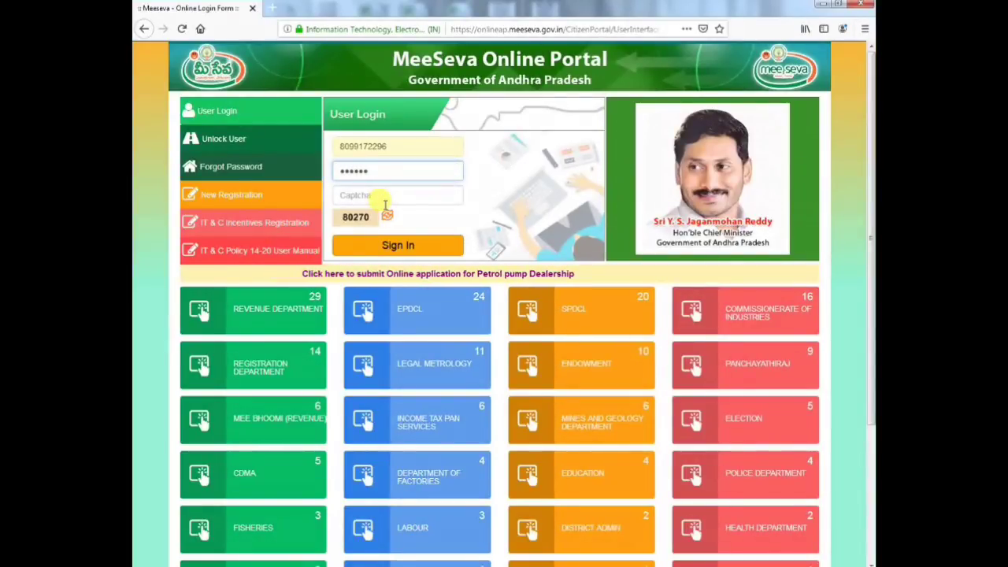
{"action": "type", "text": "*"}
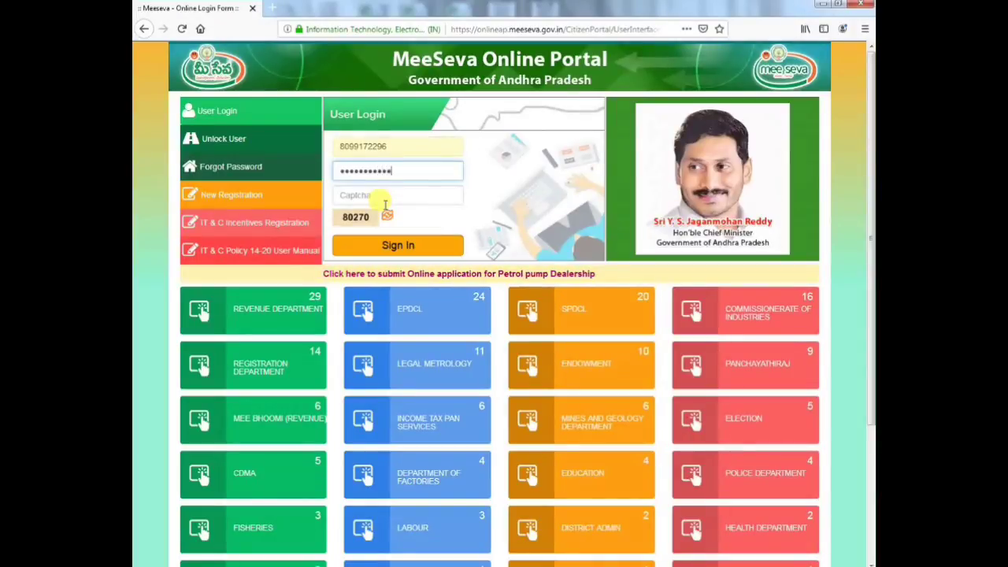
{"action": "type", "text": "***************"}
{"action": "key", "text": "Tab"}
{"action": "type", "text": "80270"}
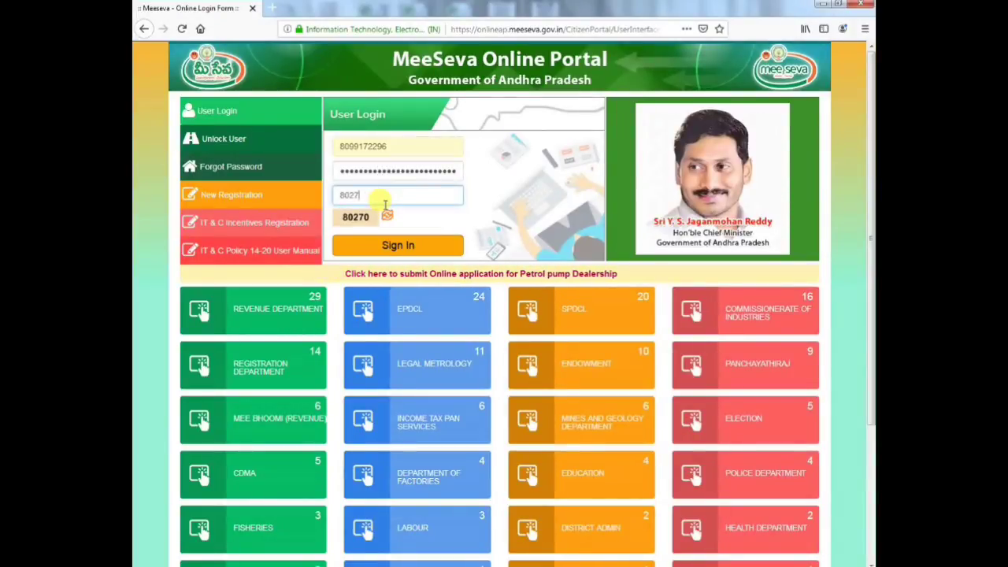
{"action": "left_click", "coordinate": [433, 249]}
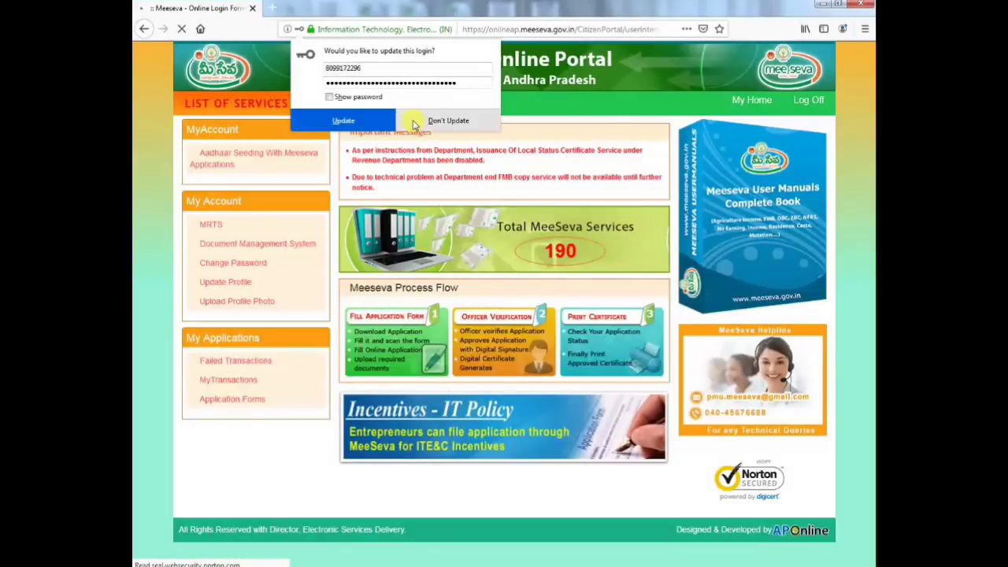
{"action": "left_click", "coordinate": [414, 122]}
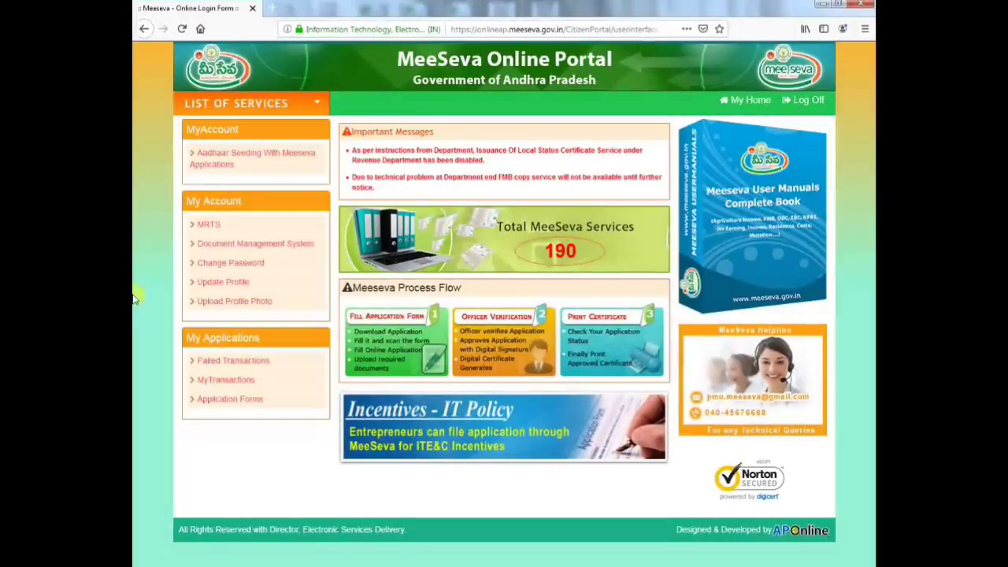
Step: Open the Birth/Death Certificate service of the CDMA department from the list of services
{"action": "left_click", "coordinate": [274, 101]}
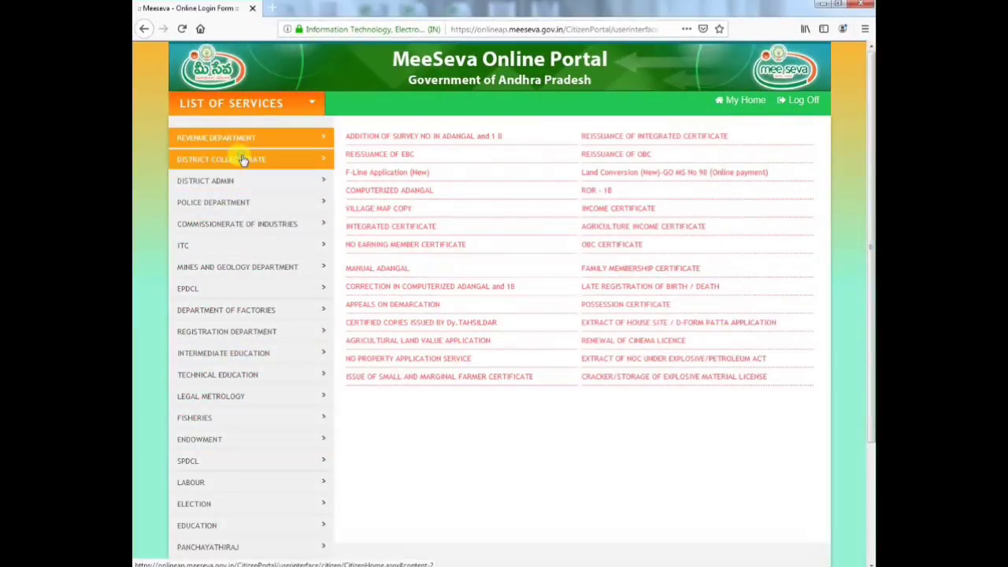
{"action": "left_click", "coordinate": [237, 192]}
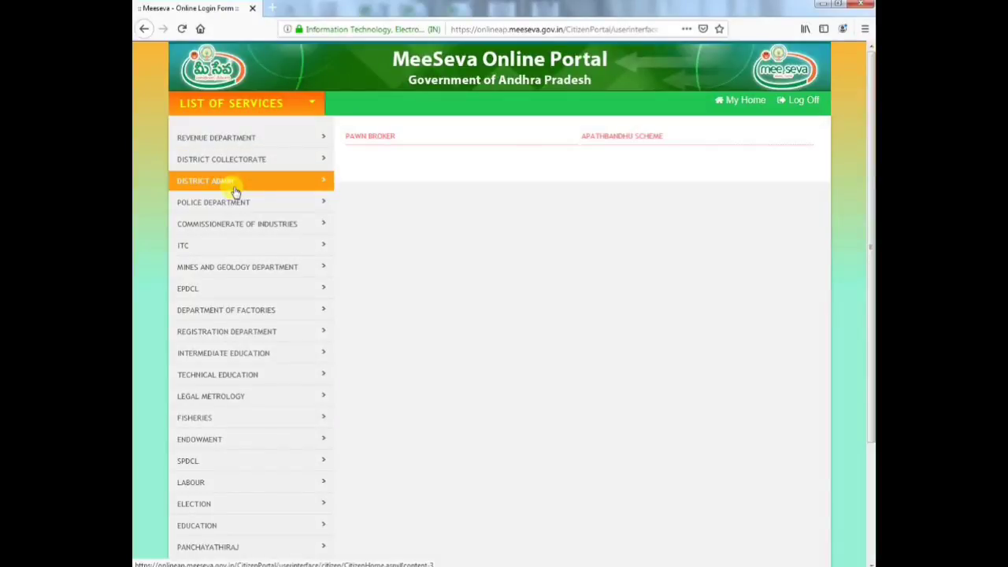
{"action": "left_click", "coordinate": [225, 205]}
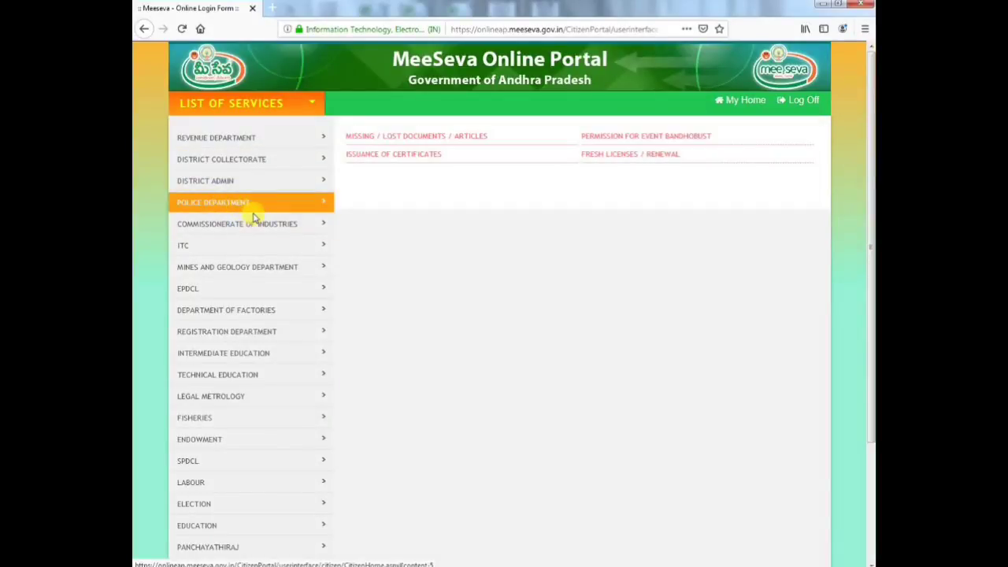
{"action": "scroll", "coordinate": [231, 327], "scroll_direction": "down", "scroll_amount": 3}
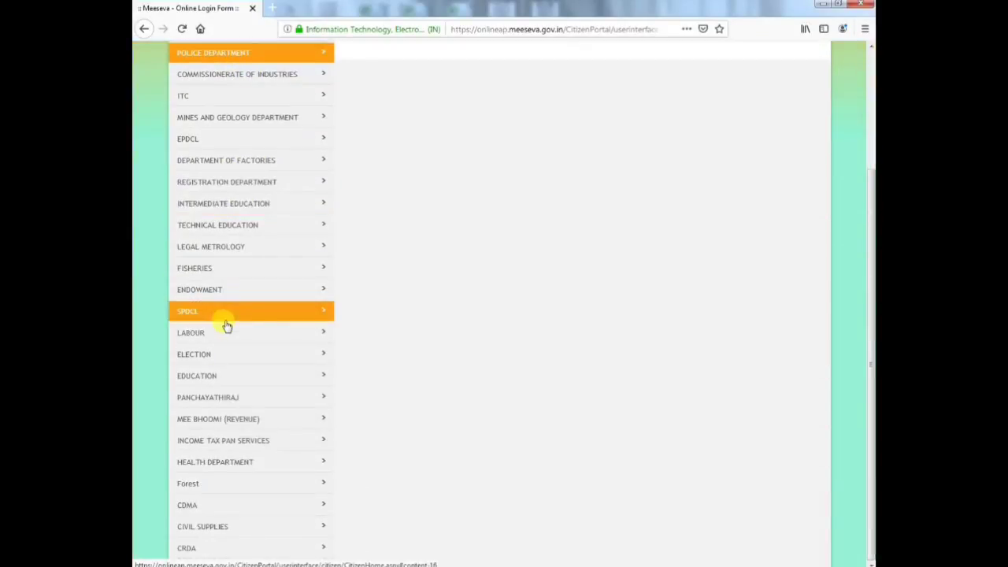
{"action": "left_click", "coordinate": [211, 507]}
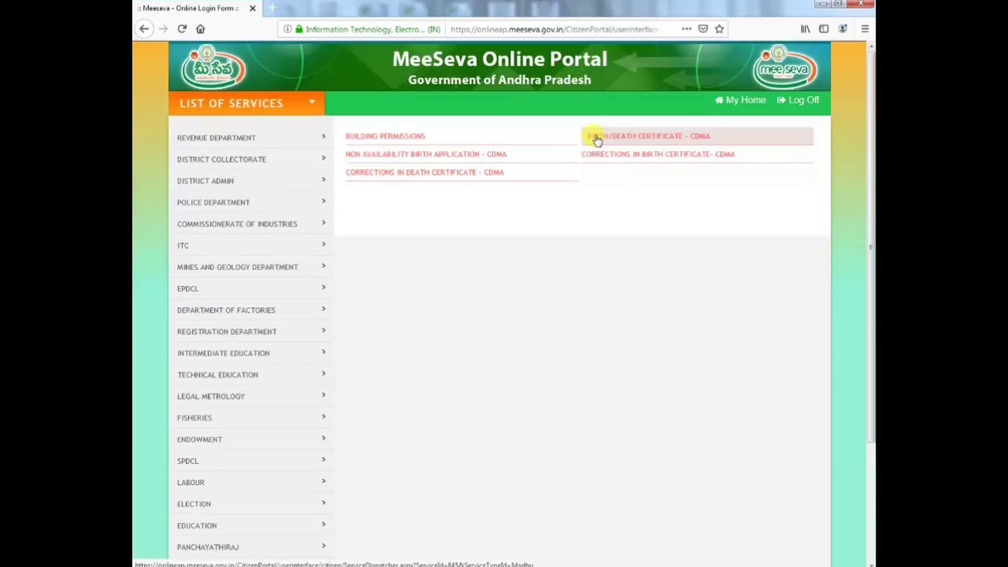
{"action": "left_click", "coordinate": [666, 139]}
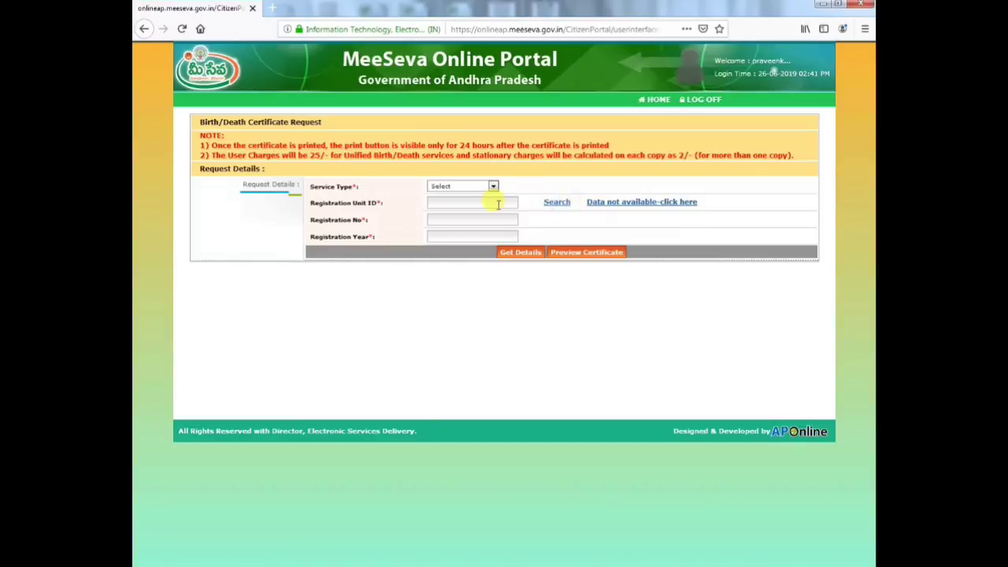
{"action": "left_click_drag", "start_coordinate": [330, 200], "coordinate": [384, 243]}
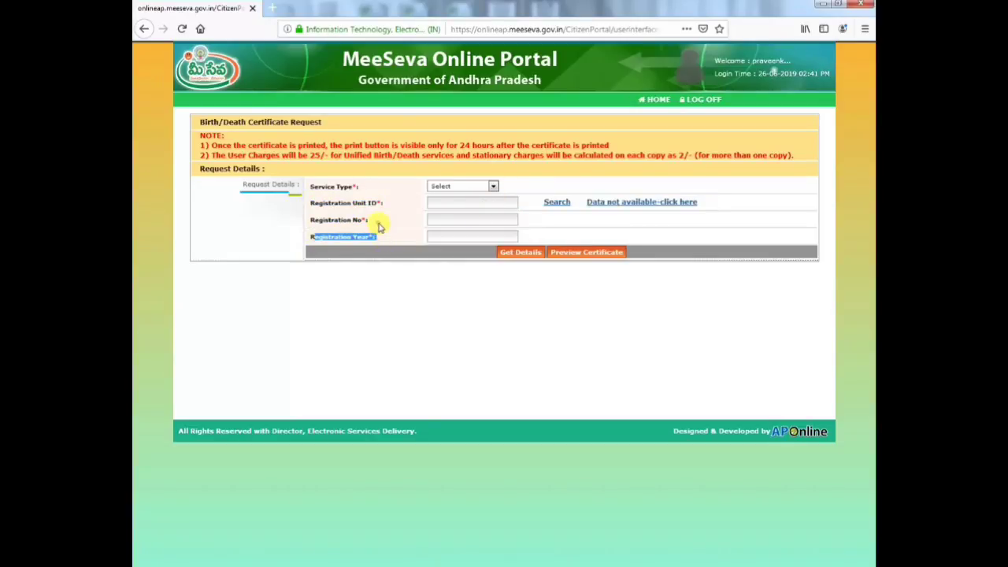
{"action": "left_click", "coordinate": [378, 226]}
{"action": "left_click", "coordinate": [556, 209]}
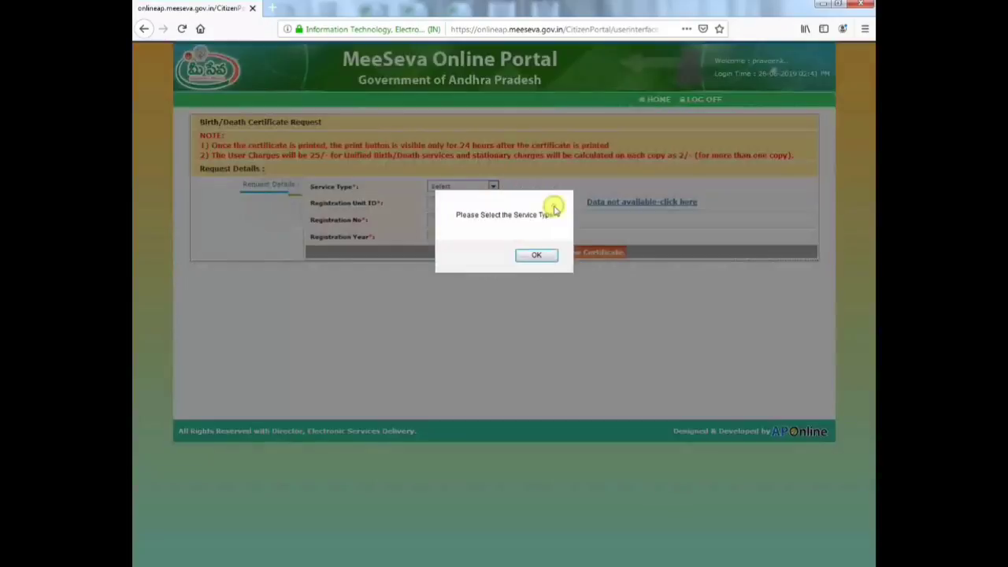
{"action": "left_click", "coordinate": [537, 256]}
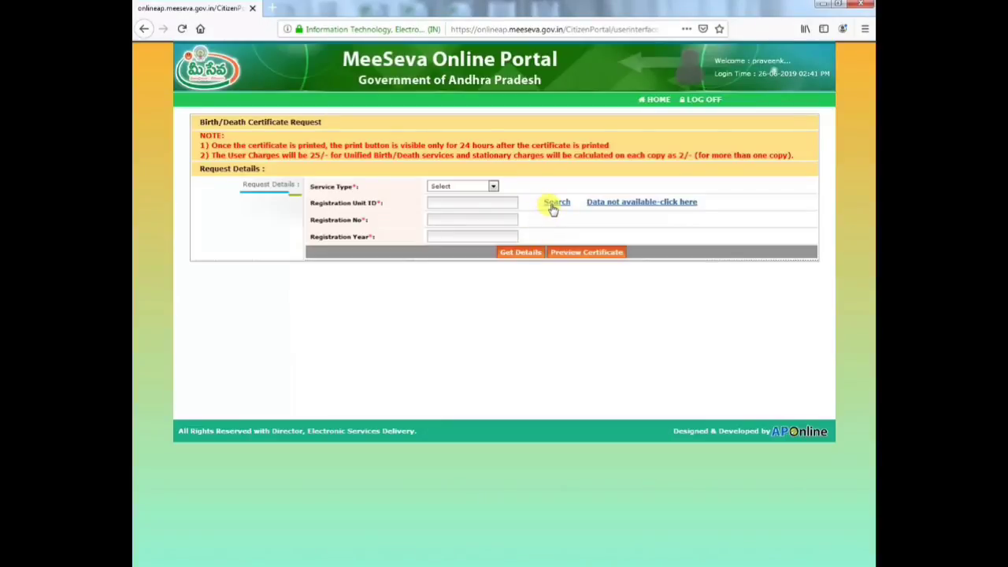
{"action": "left_click", "coordinate": [554, 210]}
{"action": "left_click", "coordinate": [554, 257]}
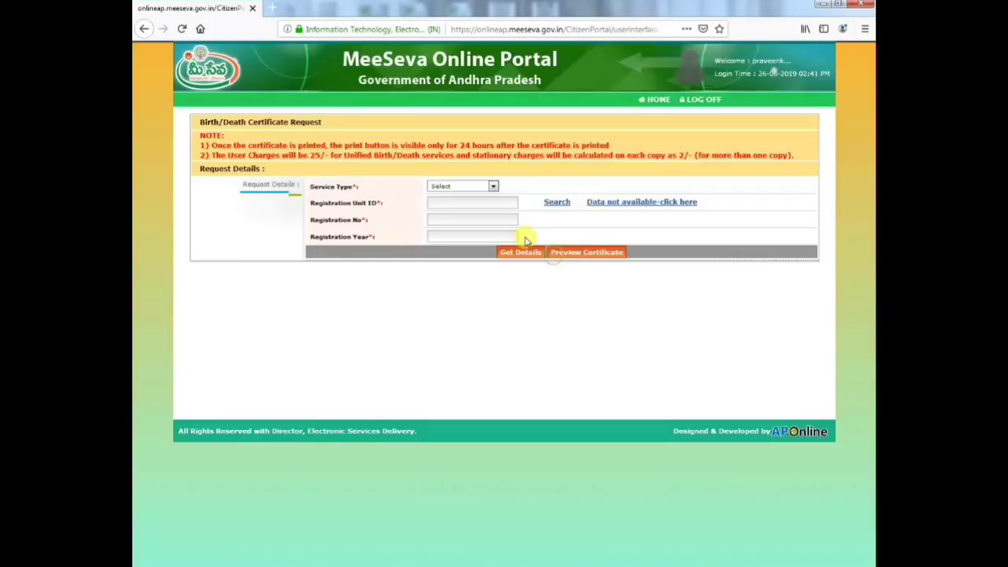
Step: Set the service type to Birth Certificate and open the registration record search in a maximized window
{"action": "left_click", "coordinate": [477, 186]}
{"action": "left_click", "coordinate": [465, 210]}
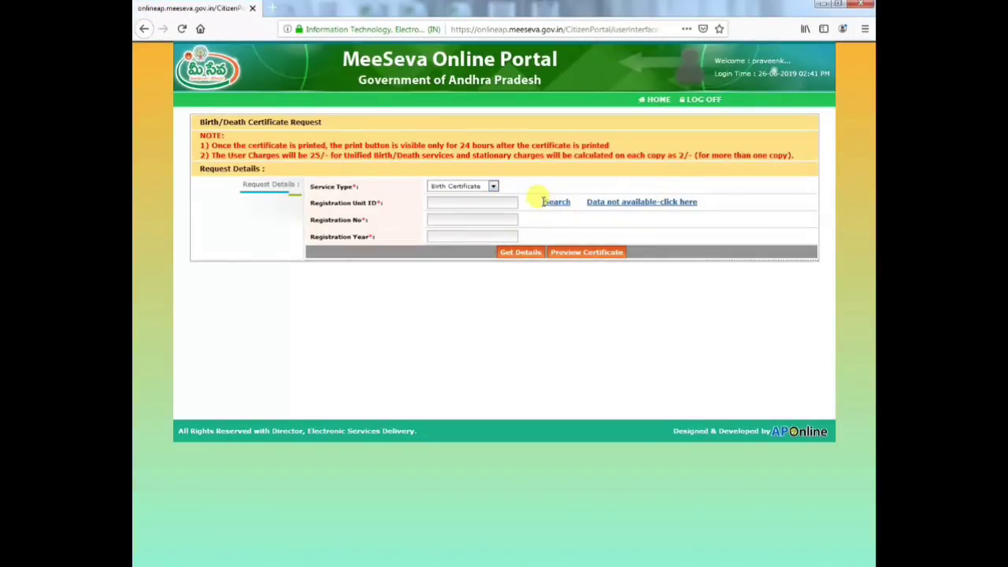
{"action": "left_click", "coordinate": [557, 203]}
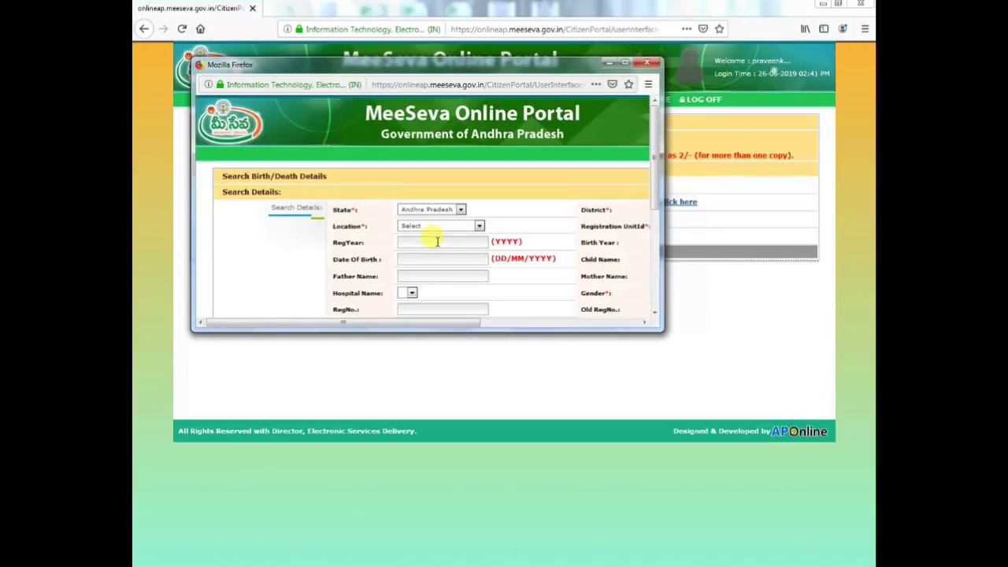
{"action": "left_click", "coordinate": [628, 64]}
Step: Set the search district to Krishna, the location to Gram Panchayat and the registration unit to Challapalli Gram Panchayat
{"action": "left_click", "coordinate": [672, 147]}
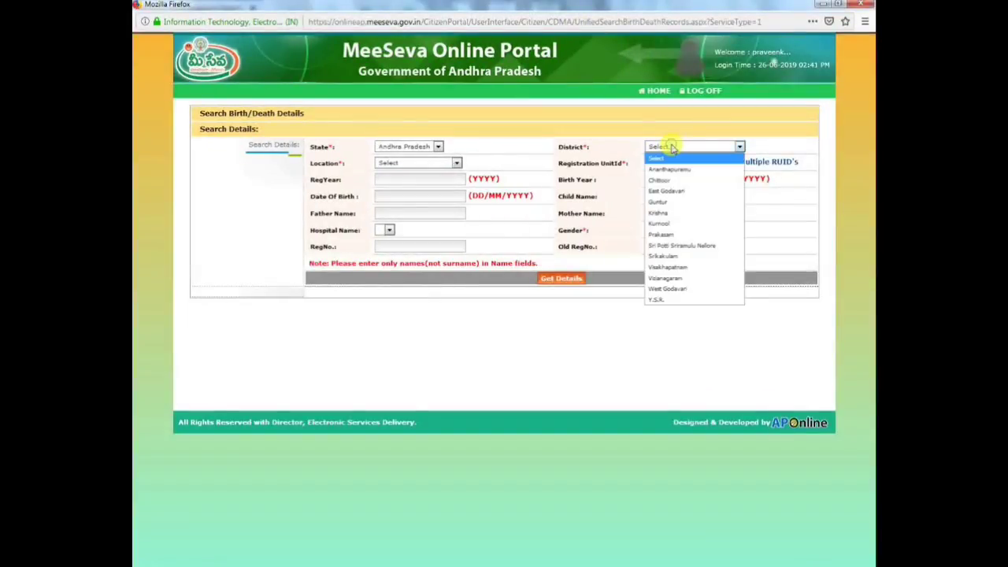
{"action": "left_click", "coordinate": [659, 213]}
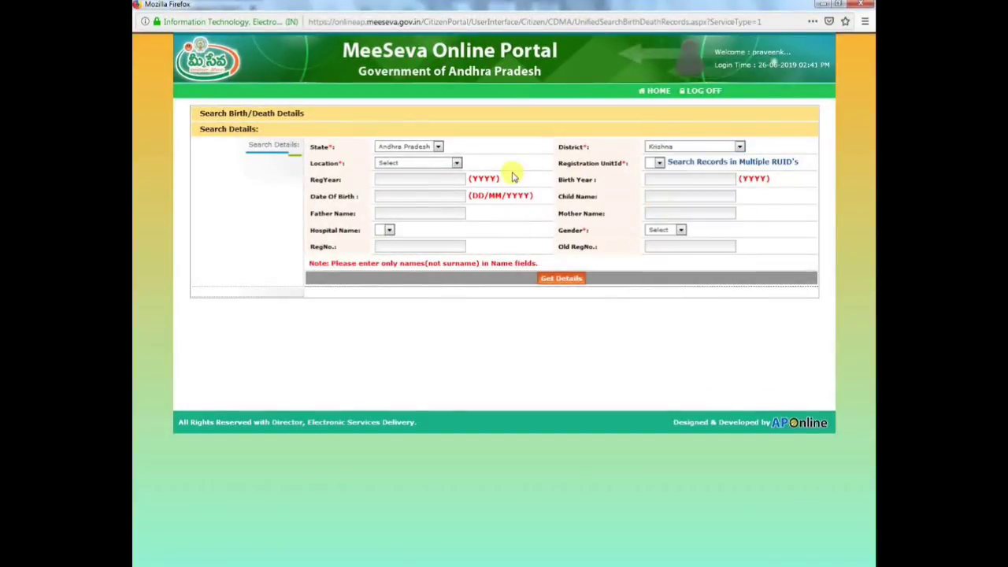
{"action": "left_click", "coordinate": [450, 164]}
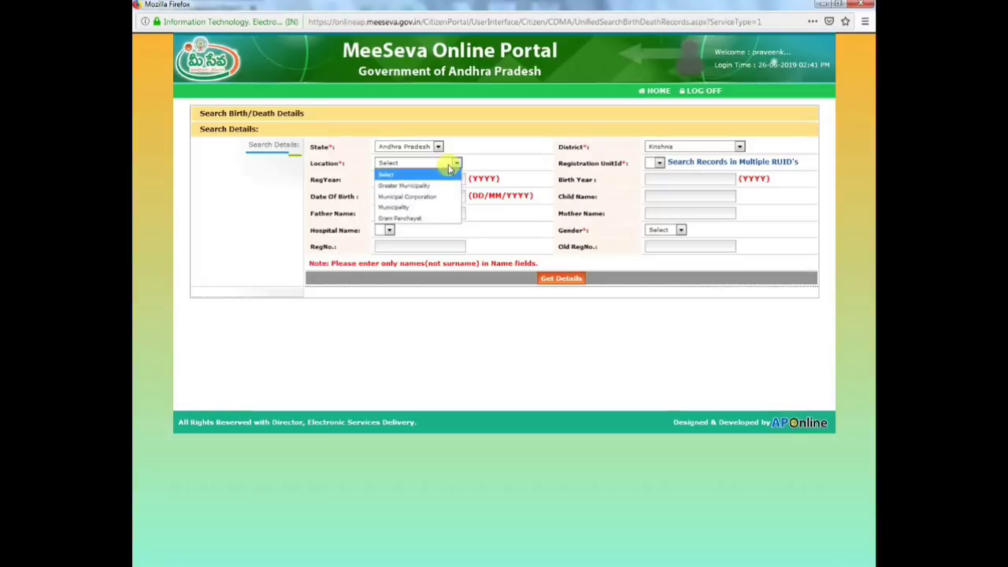
{"action": "left_click", "coordinate": [415, 218]}
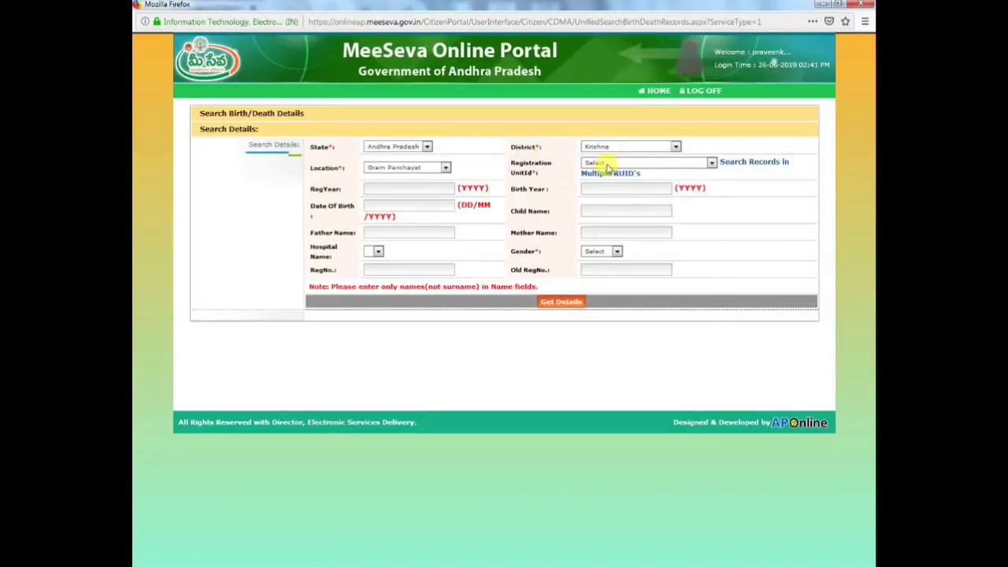
{"action": "left_click", "coordinate": [608, 165]}
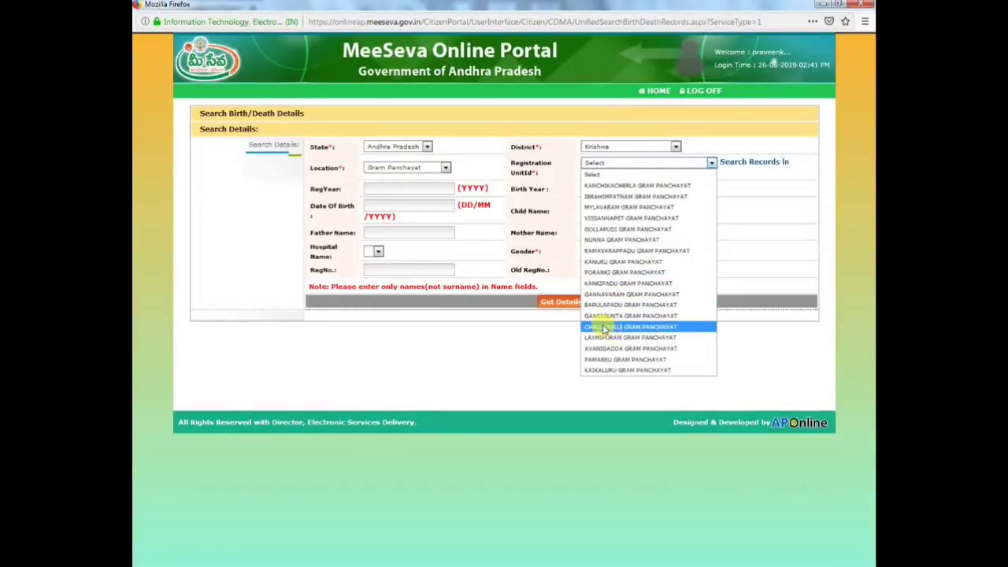
{"action": "left_click", "coordinate": [630, 327]}
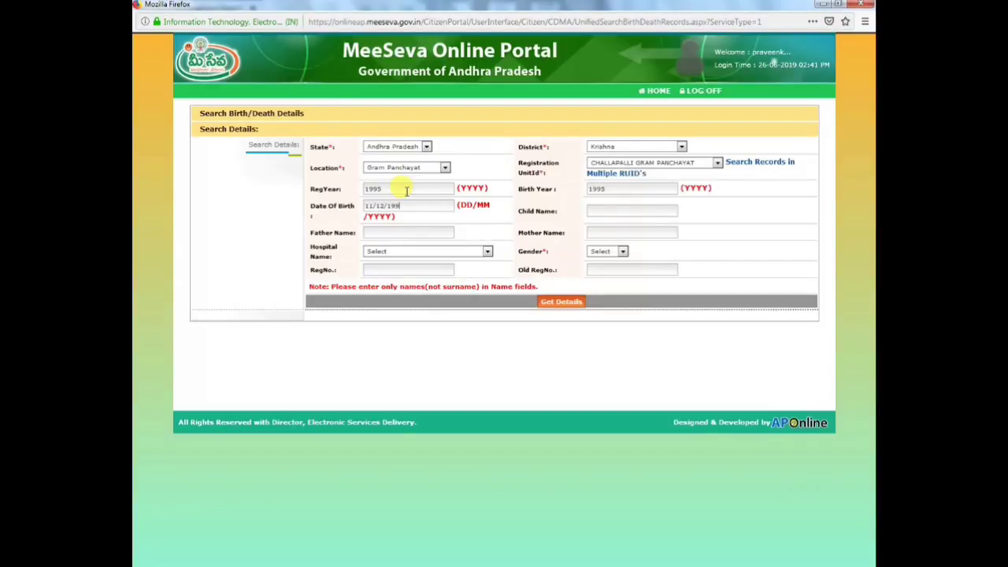
Step: Complete the date of birth, set the gender to Male and retrieve the matching birth records
{"action": "left_click", "coordinate": [606, 252]}
{"action": "left_click", "coordinate": [603, 270]}
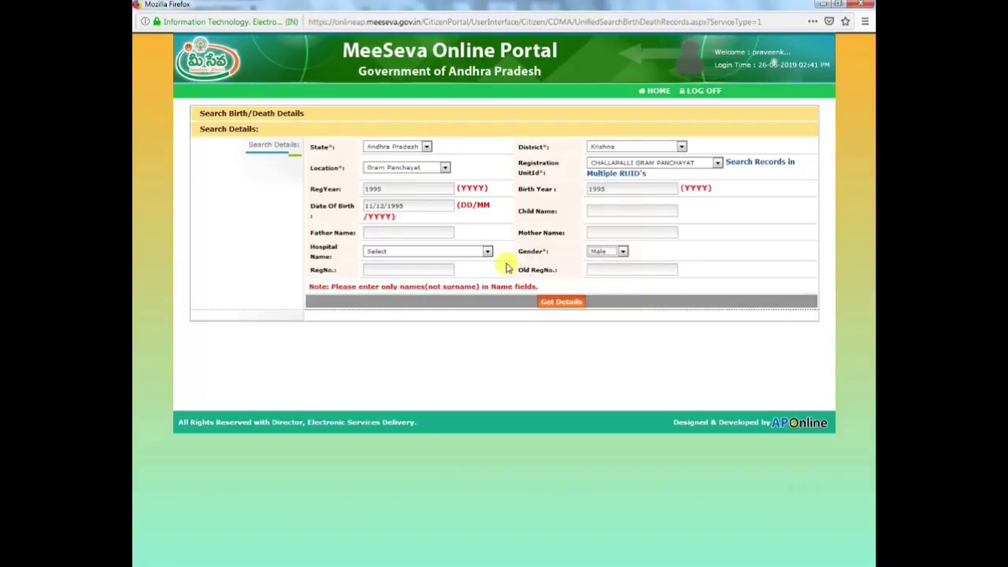
{"action": "left_click", "coordinate": [454, 253]}
{"action": "left_click", "coordinate": [523, 258]}
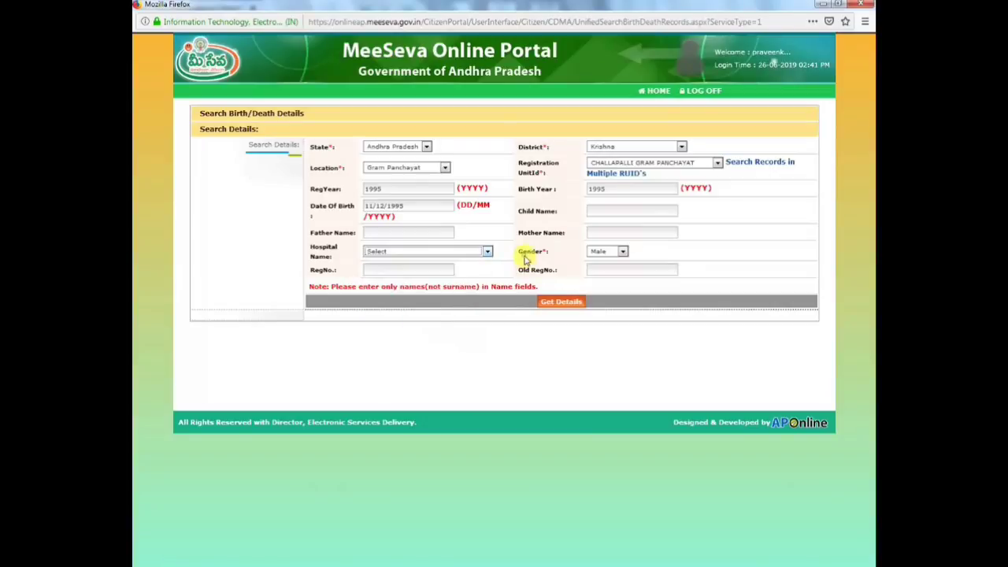
{"action": "left_click", "coordinate": [549, 307]}
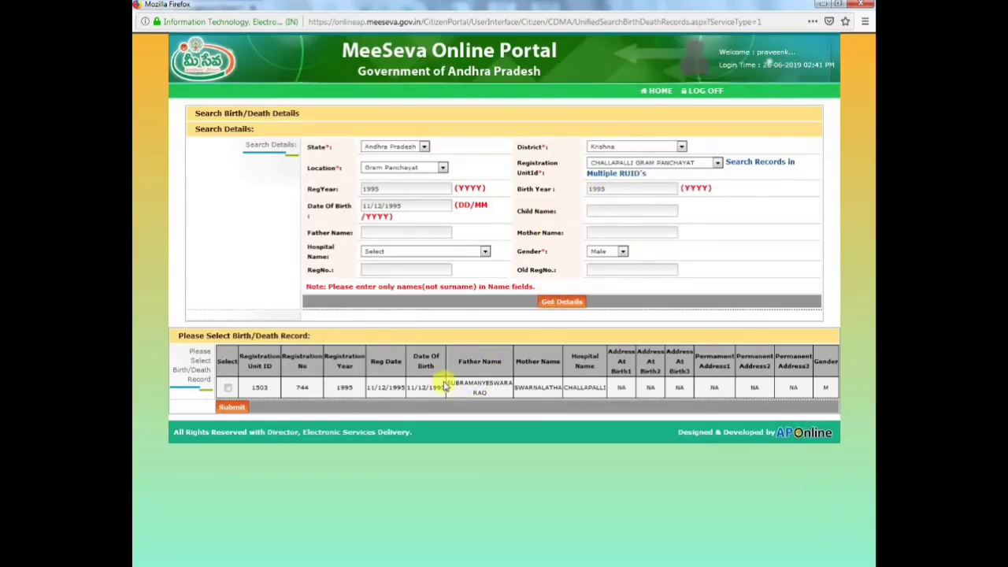
Step: Check the registration details of the listed birth record, select it and submit it to the certificate request
{"action": "left_click_drag", "start_coordinate": [446, 383], "coordinate": [715, 387]}
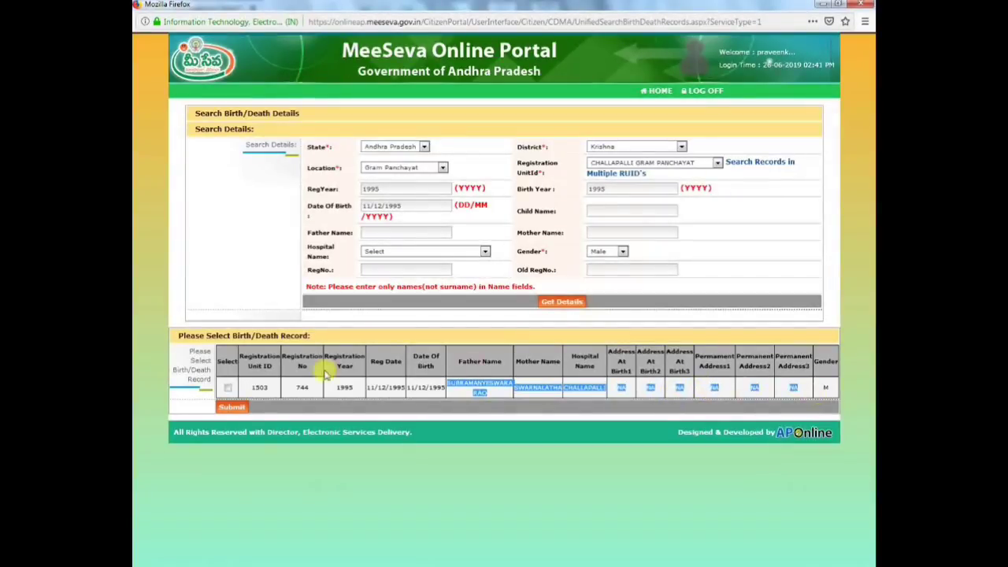
{"action": "left_click", "coordinate": [302, 385]}
{"action": "left_click_drag", "start_coordinate": [254, 387], "coordinate": [271, 391]}
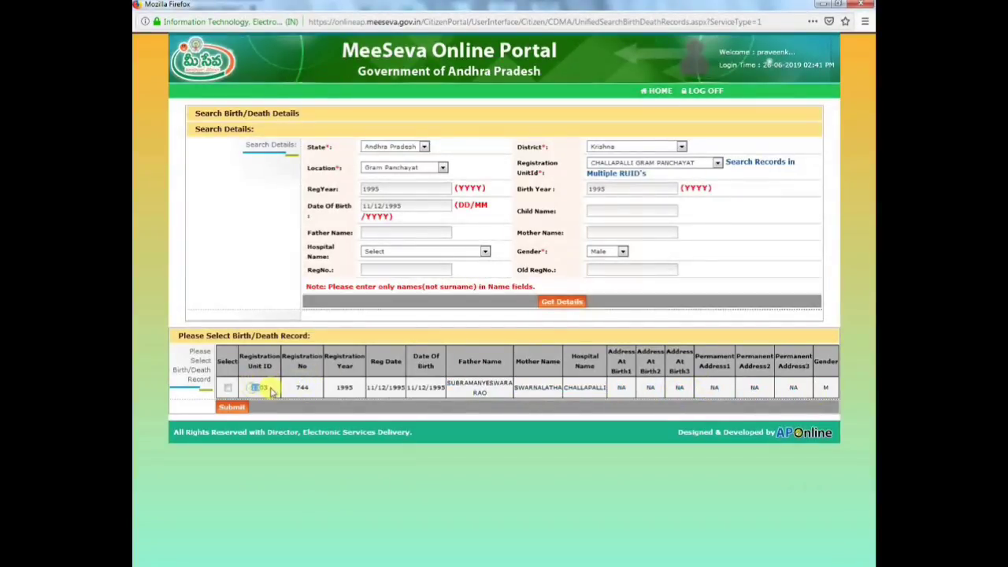
{"action": "double_click", "coordinate": [302, 386]}
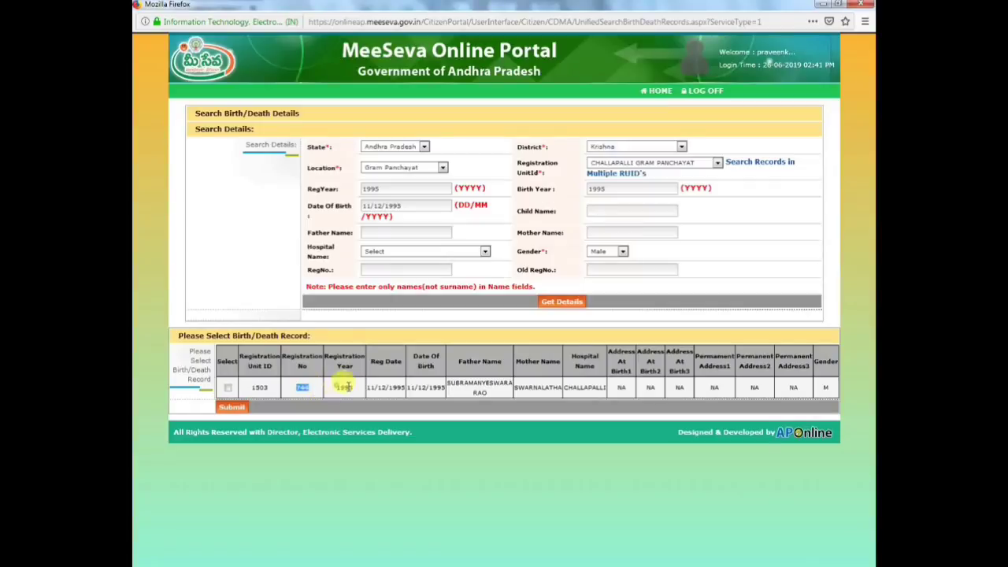
{"action": "left_click", "coordinate": [342, 387]}
{"action": "left_click", "coordinate": [228, 387]}
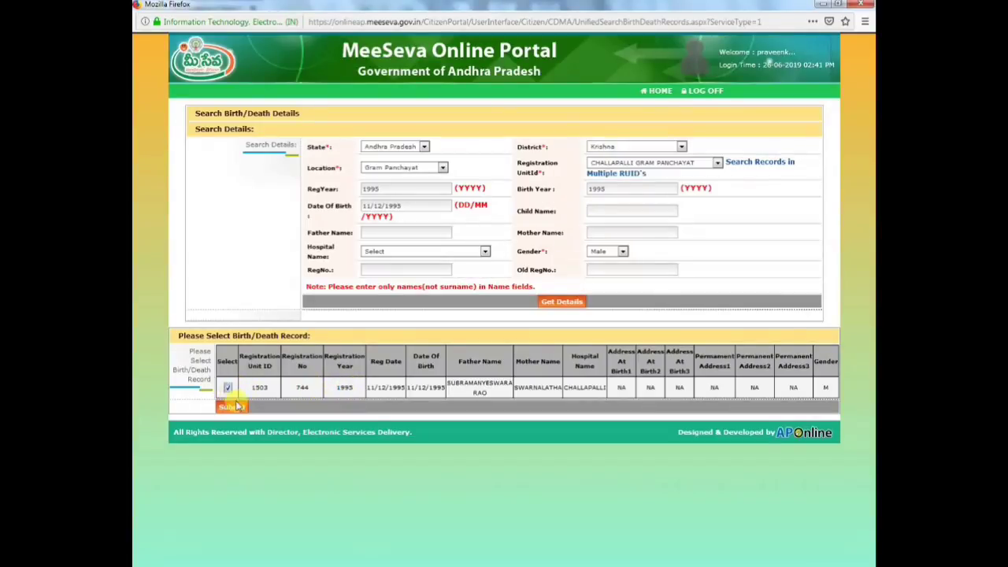
{"action": "left_click", "coordinate": [233, 408]}
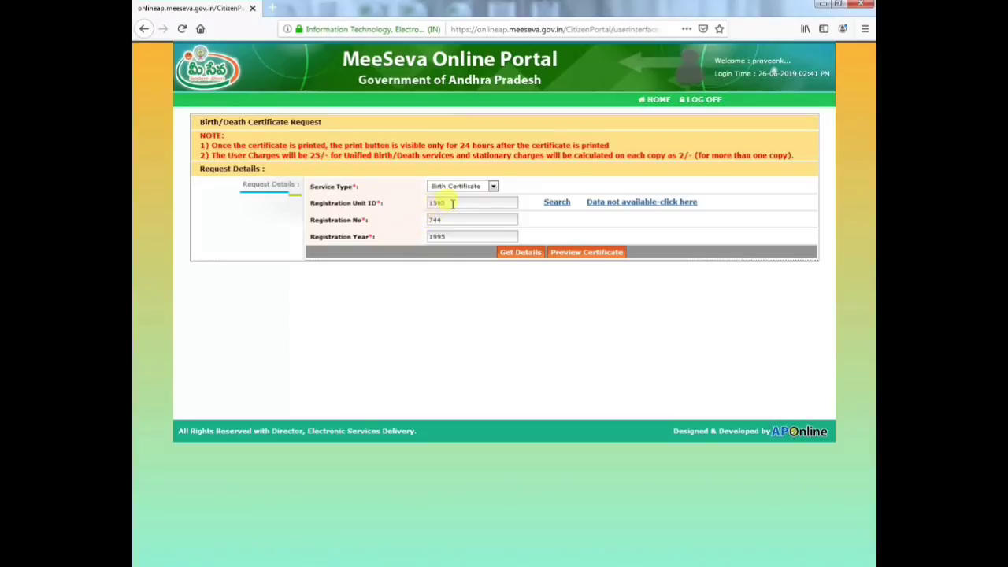
Step: Get the details for the filled-in registration unit, number and year, and read the response message
{"action": "left_click_drag", "start_coordinate": [451, 202], "coordinate": [412, 234]}
{"action": "left_click", "coordinate": [521, 253]}
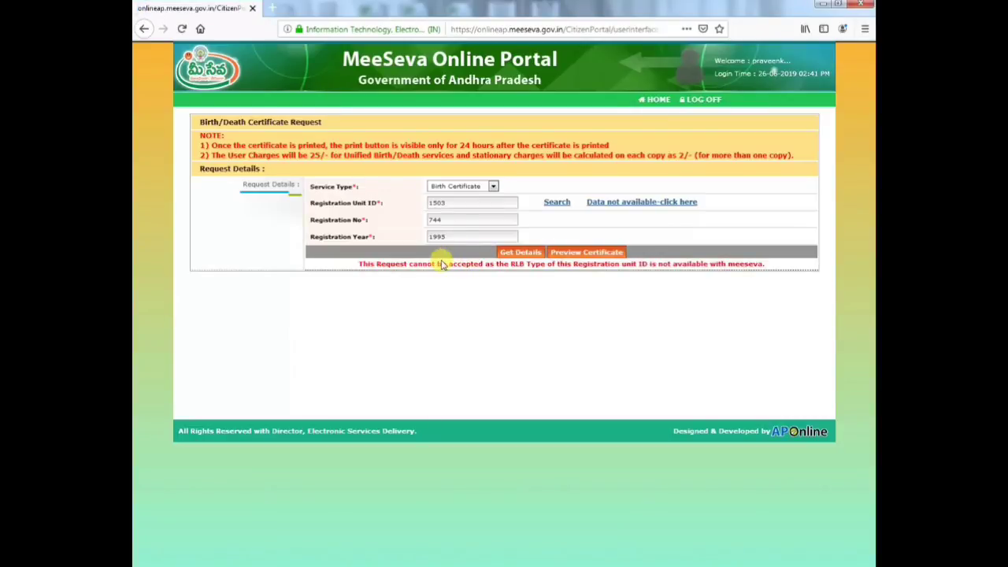
{"action": "left_click_drag", "start_coordinate": [437, 264], "coordinate": [722, 265]}
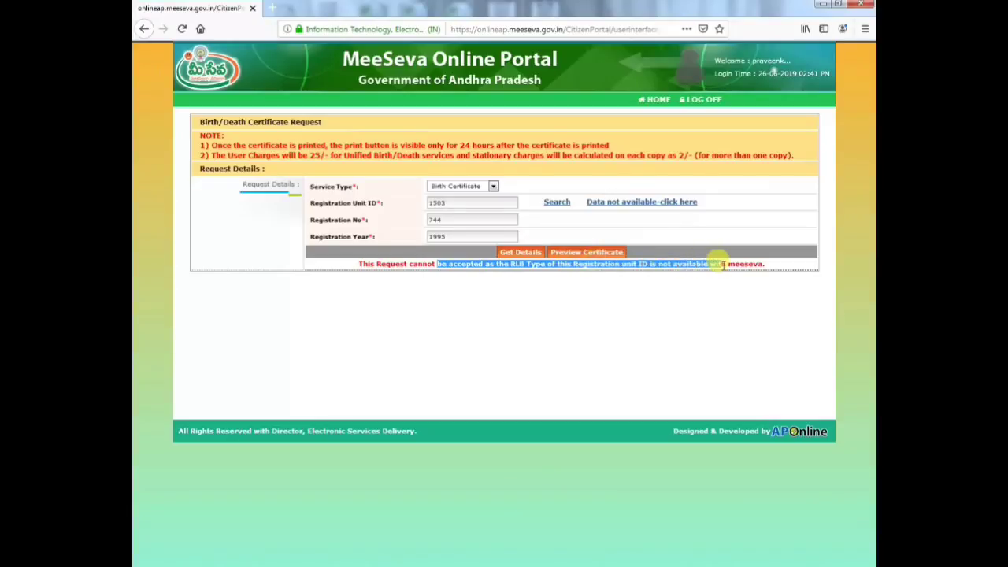
{"action": "left_click", "coordinate": [354, 269]}
{"action": "left_click_drag", "start_coordinate": [355, 268], "coordinate": [543, 266]}
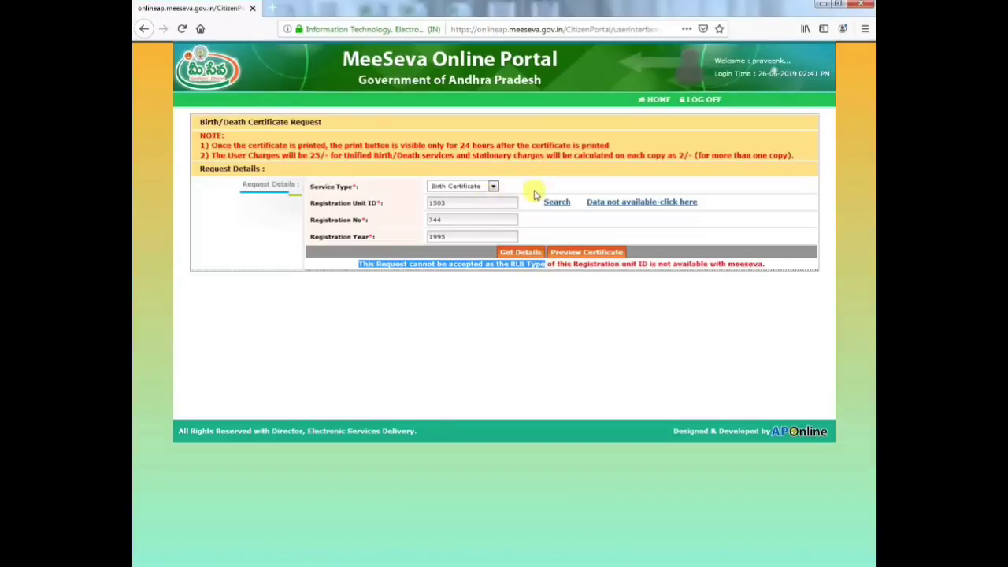
Step: Open a new birth record search and set district Krishna, location Gram Panchayat and registration unit Challapalli Gram Panchayat
{"action": "left_click", "coordinate": [555, 205]}
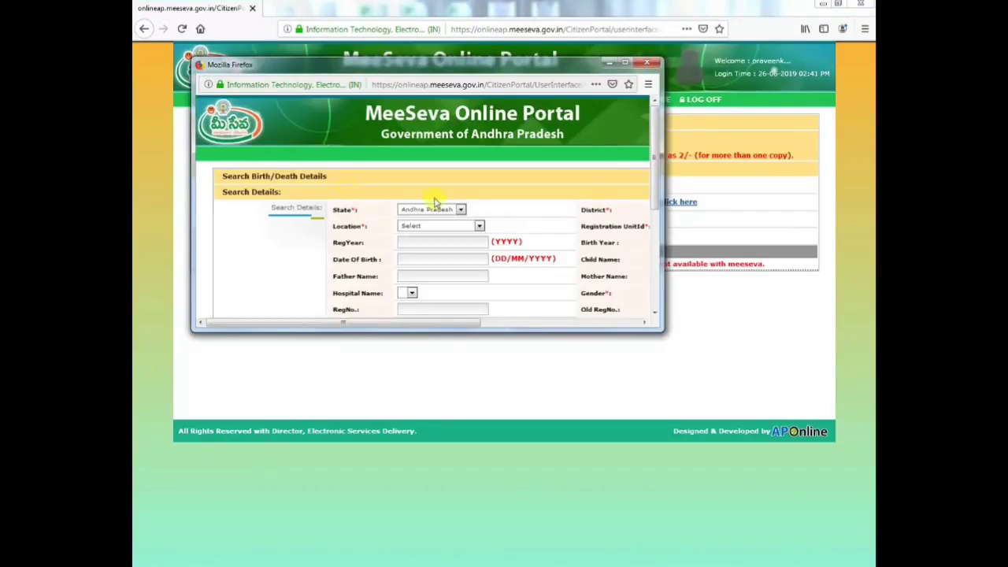
{"action": "left_click", "coordinate": [635, 65]}
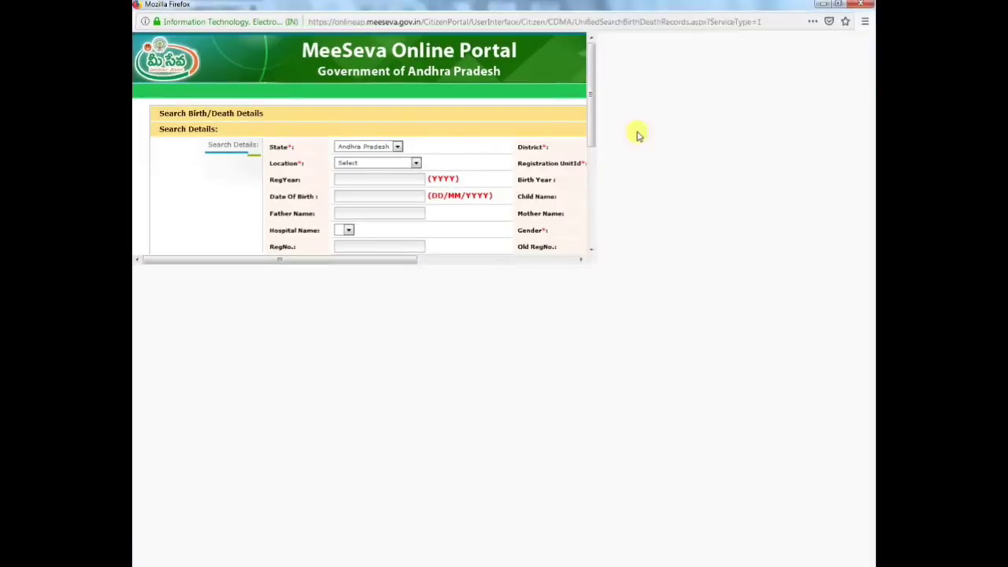
{"action": "left_click", "coordinate": [664, 148]}
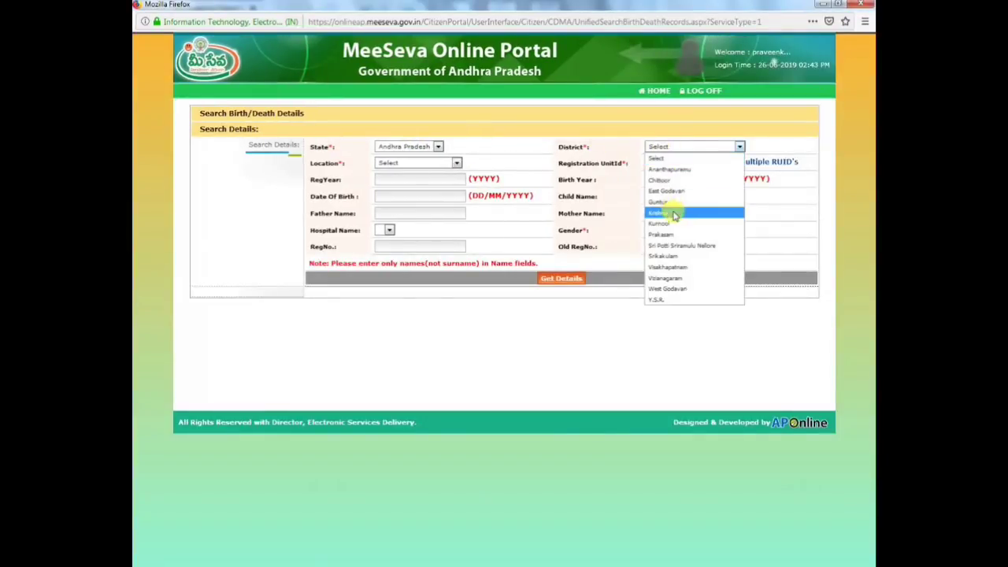
{"action": "left_click", "coordinate": [675, 209]}
{"action": "left_click", "coordinate": [432, 162]}
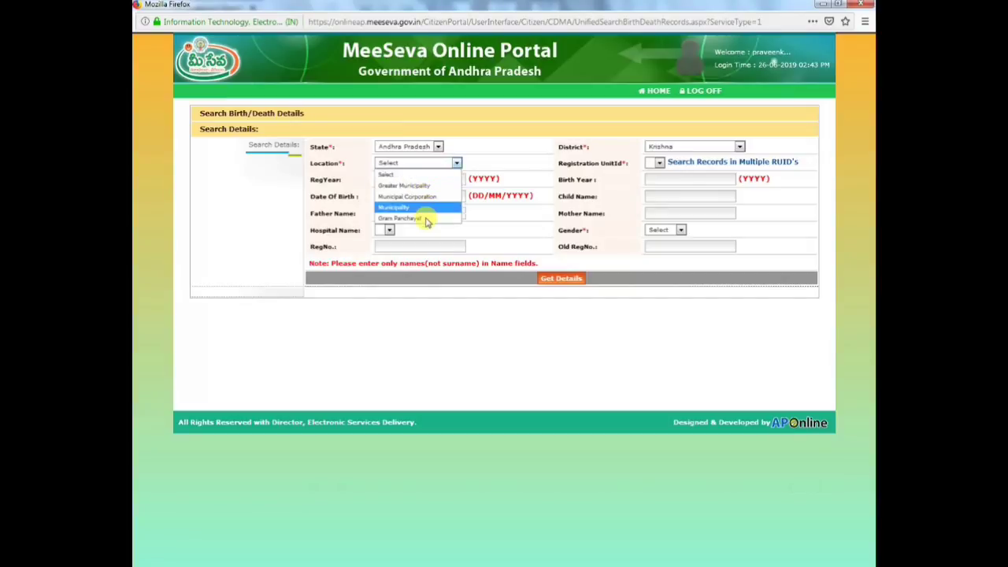
{"action": "left_click", "coordinate": [427, 218]}
{"action": "left_click", "coordinate": [656, 163]}
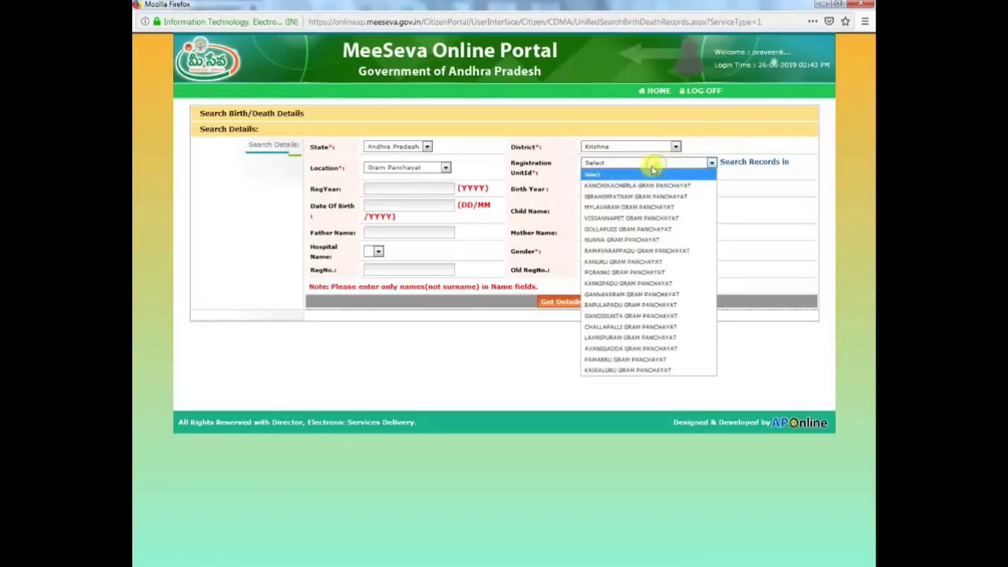
{"action": "left_click", "coordinate": [619, 327]}
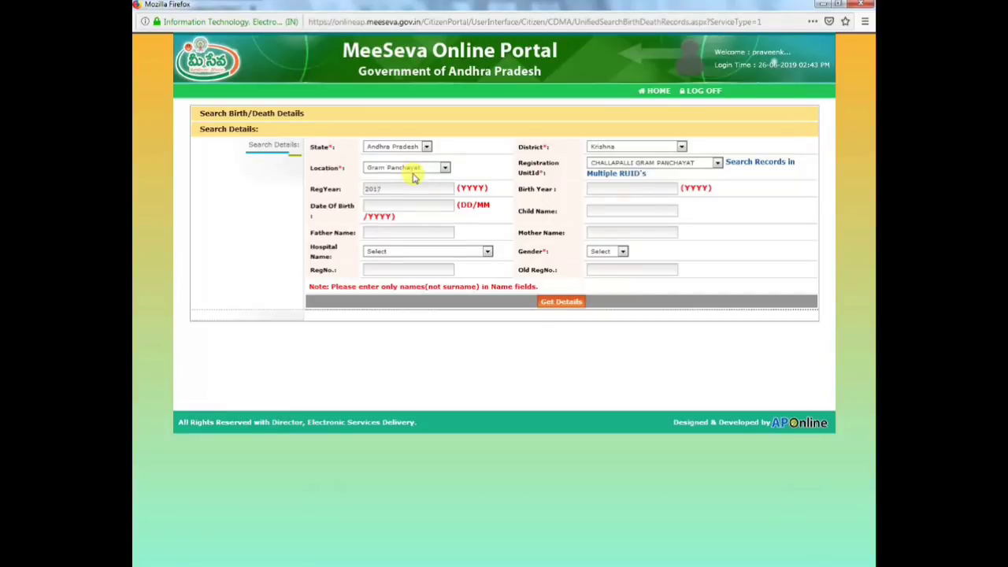
Step: Set the registration year and birth year to 2015 and the gender to Male, and retrieve the matching birth records
{"action": "left_click_drag", "start_coordinate": [441, 189], "coordinate": [211, 210]}
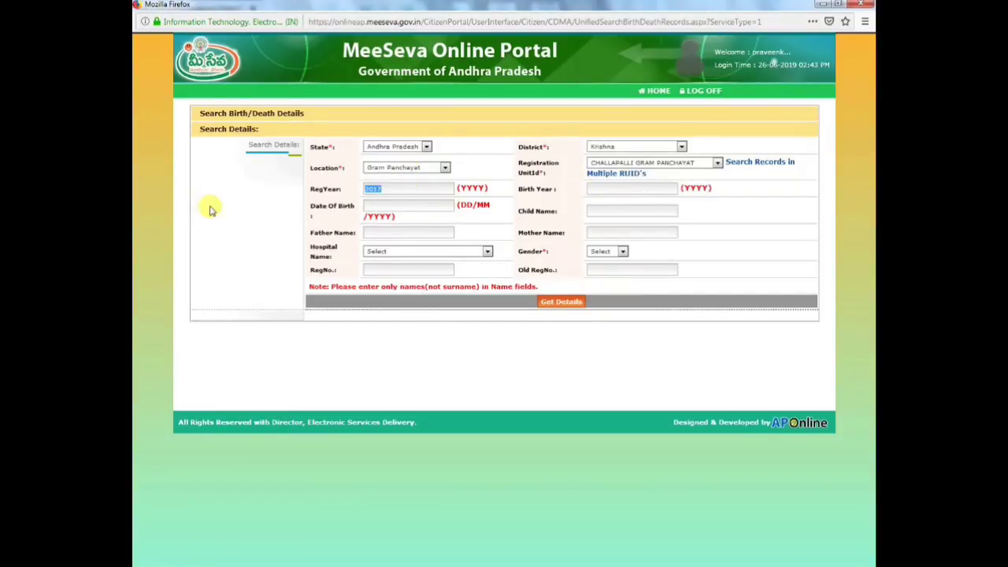
{"action": "type", "text": "2015"}
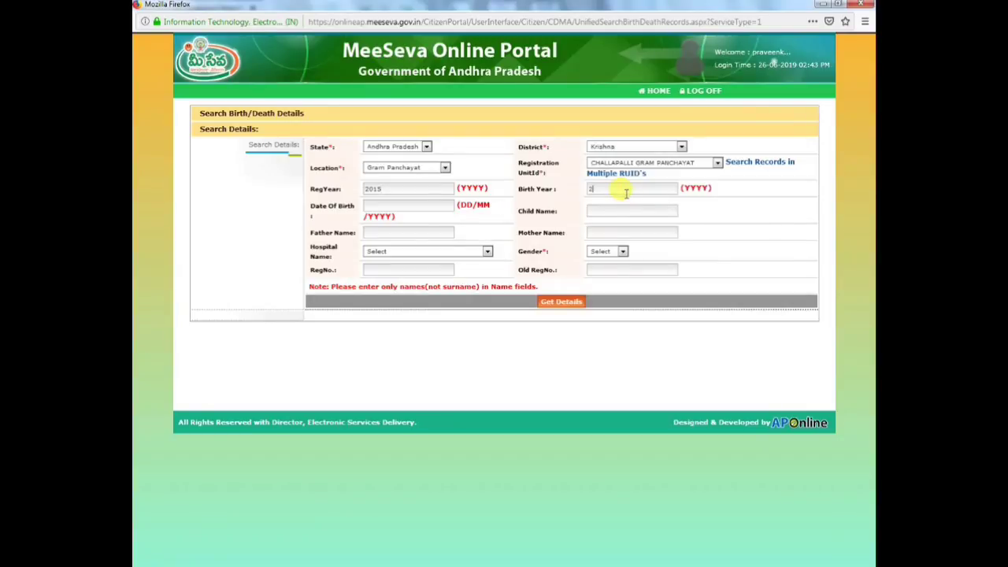
{"action": "left_click", "coordinate": [600, 251]}
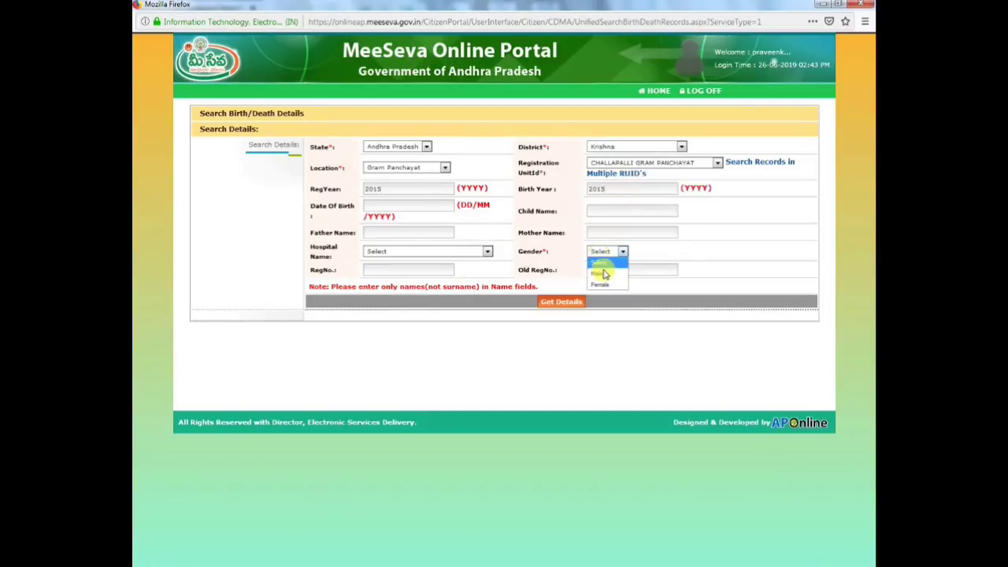
{"action": "left_click", "coordinate": [598, 273]}
{"action": "left_click", "coordinate": [560, 301]}
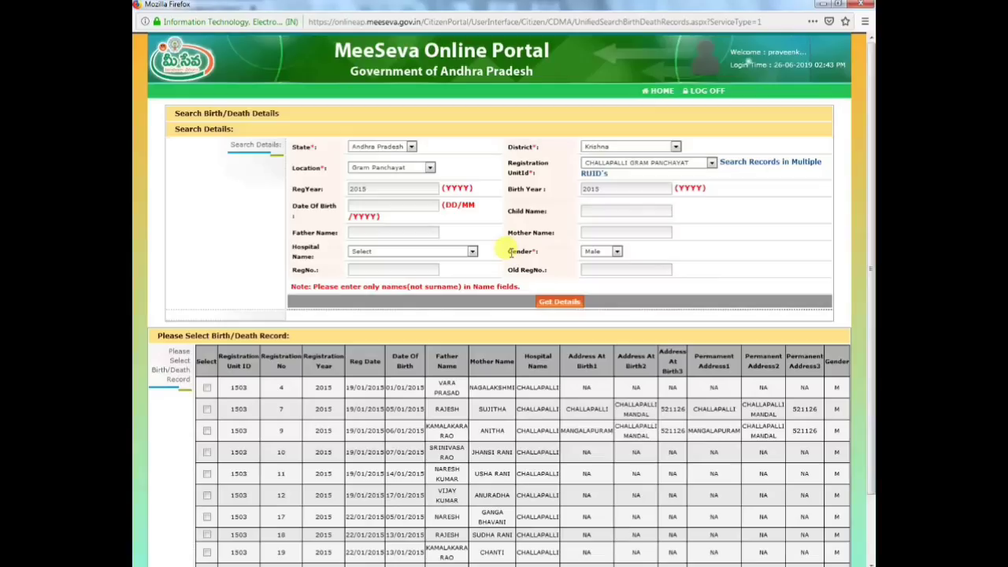
Step: Select the fourth listed birth record and submit it to the certificate request
{"action": "scroll", "coordinate": [400, 405], "scroll_direction": "down", "scroll_amount": 2}
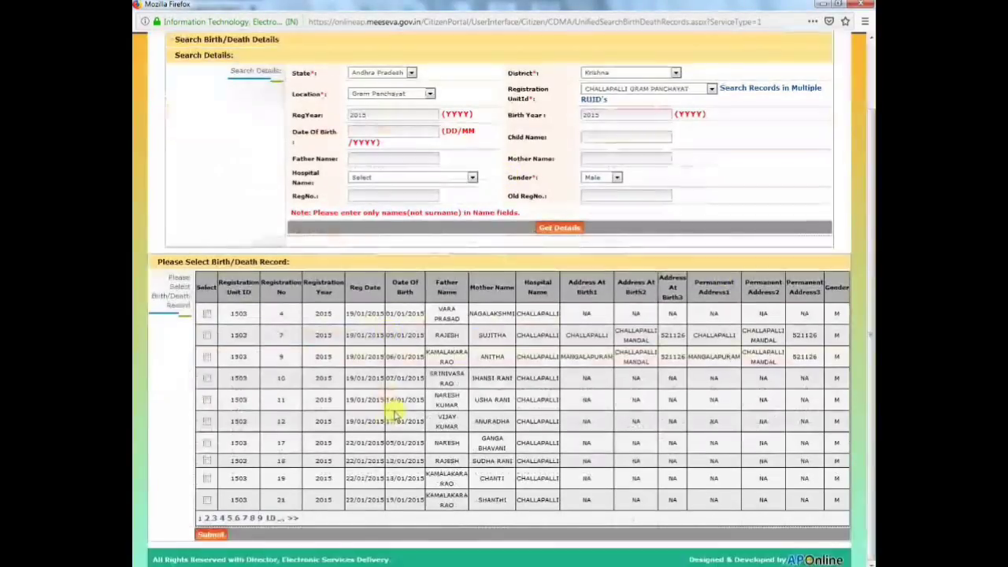
{"action": "left_click", "coordinate": [206, 379]}
{"action": "left_click", "coordinate": [212, 534]}
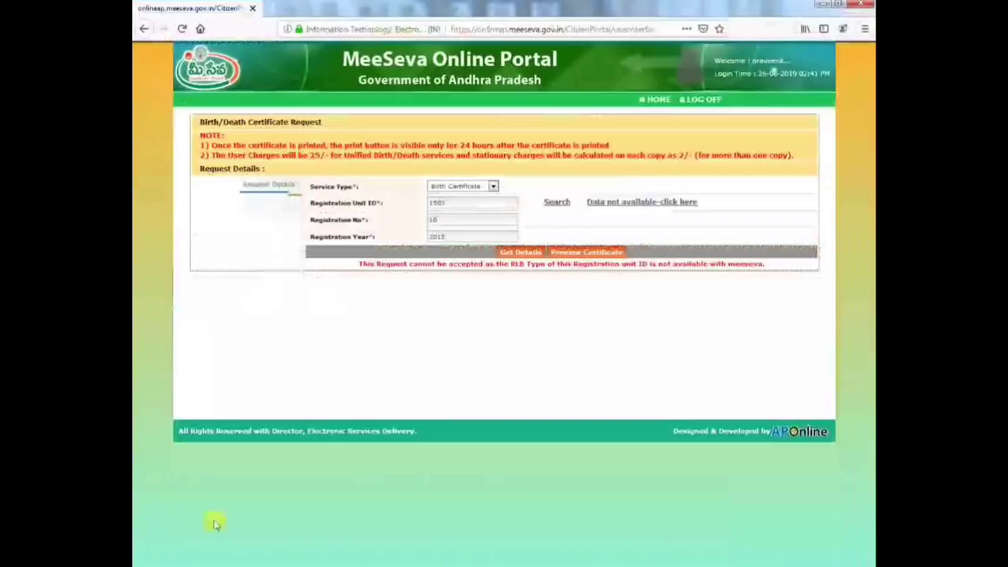
Step: Get the details for the submitted registration and review the application number, father's name and child's surname
{"action": "left_click", "coordinate": [520, 254]}
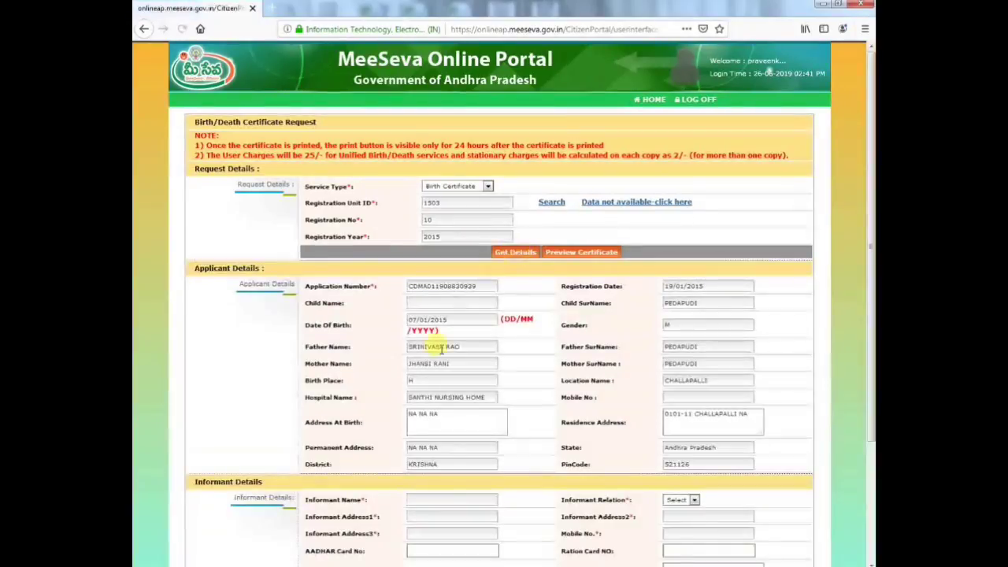
{"action": "left_click_drag", "start_coordinate": [409, 286], "coordinate": [481, 286]}
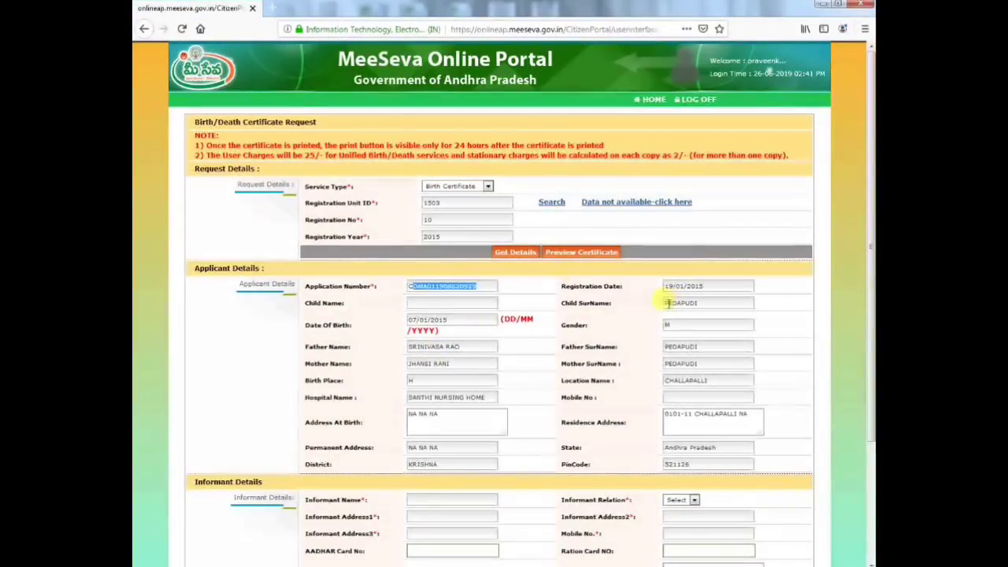
{"action": "left_click_drag", "start_coordinate": [453, 347], "coordinate": [443, 346]}
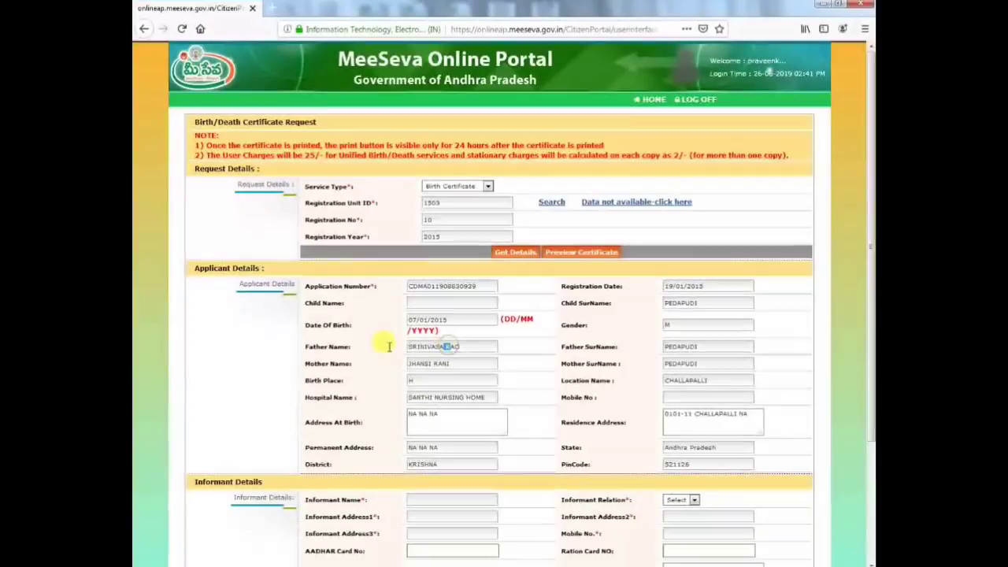
{"action": "left_click_drag", "start_coordinate": [676, 303], "coordinate": [700, 303]}
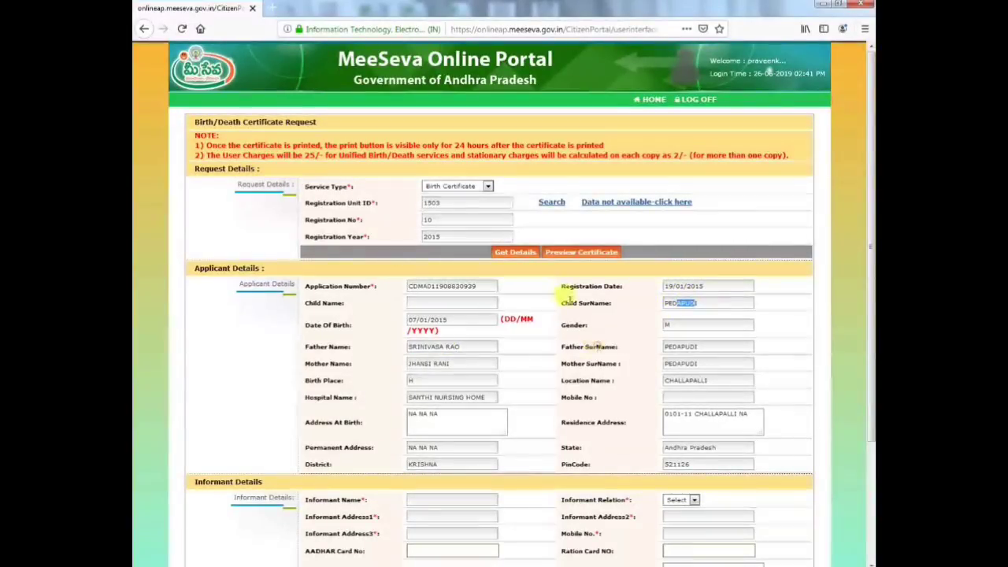
Step: Preview the birth certificate, allowing pop-ups for onlineap.meeseva.gov.in, and look over its contents
{"action": "left_click", "coordinate": [582, 252]}
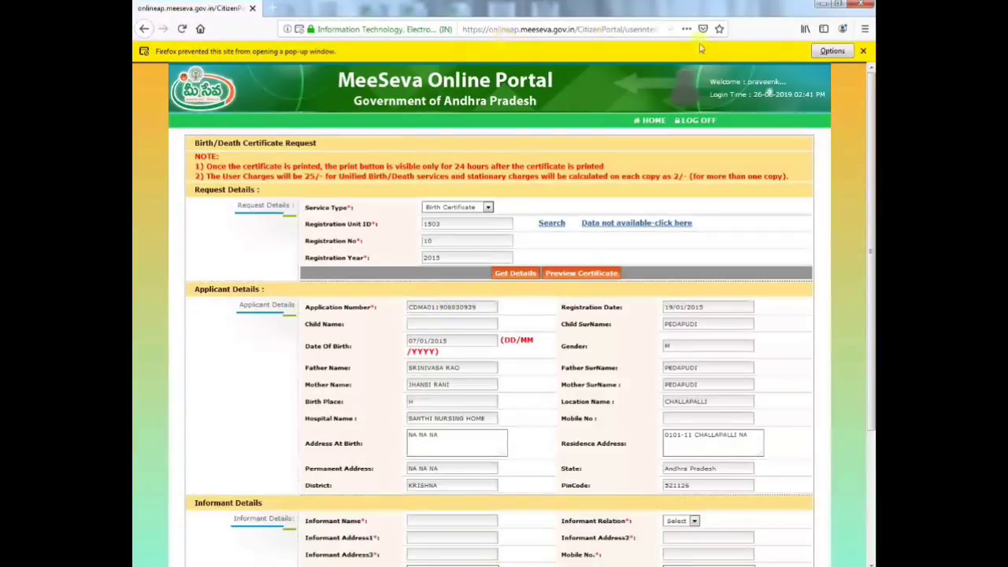
{"action": "left_click", "coordinate": [833, 50]}
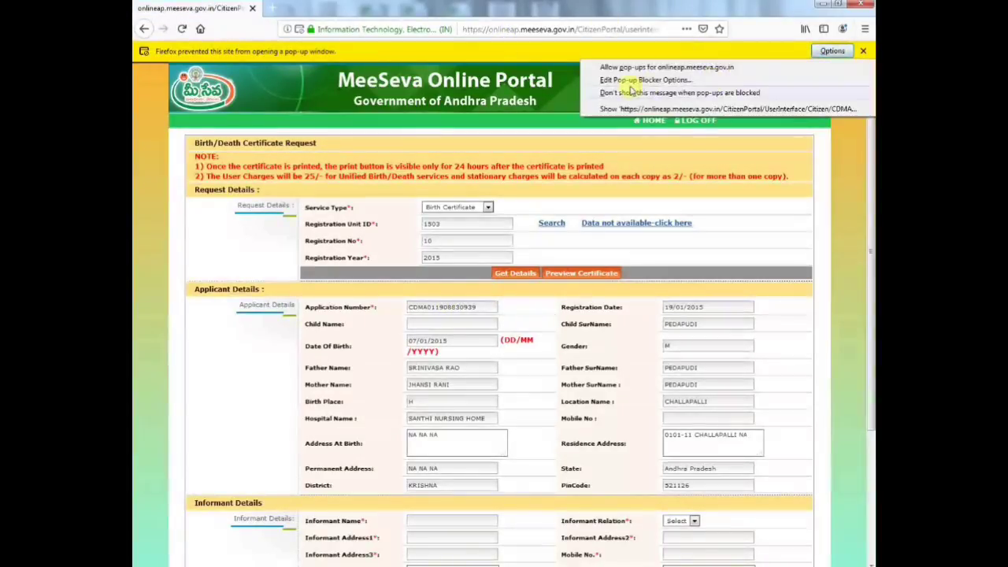
{"action": "left_click", "coordinate": [608, 69]}
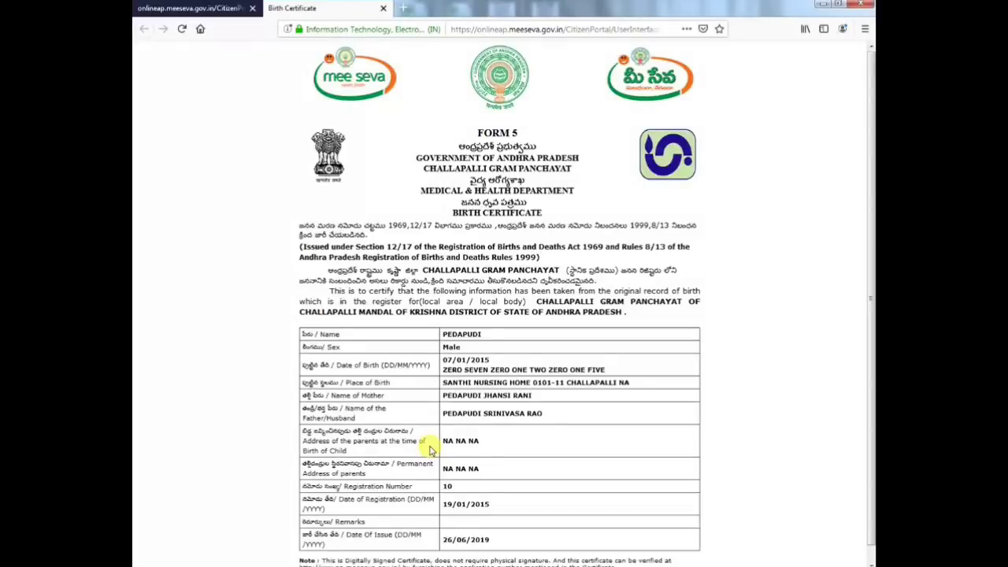
{"action": "scroll", "coordinate": [473, 405], "scroll_direction": "down", "scroll_amount": 1}
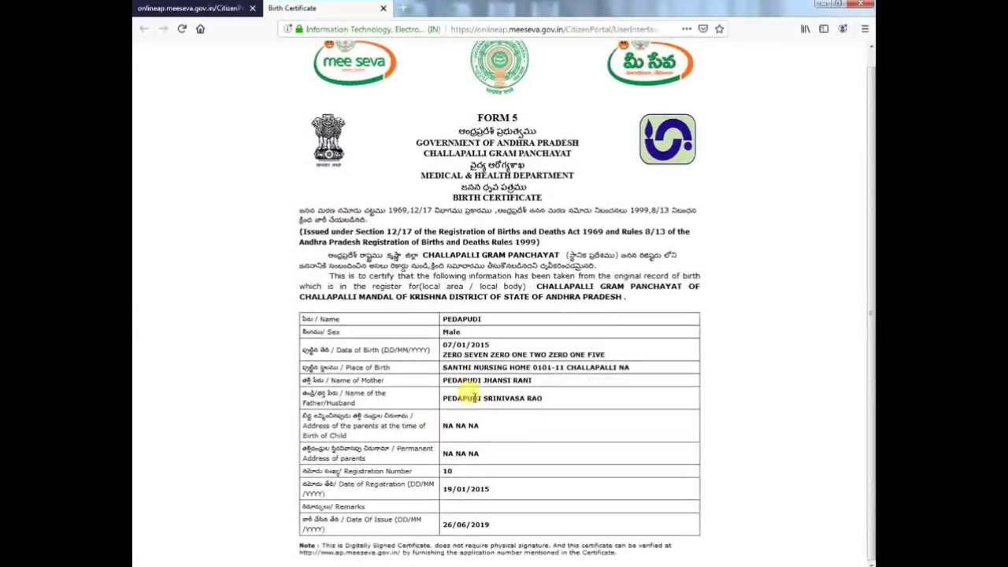